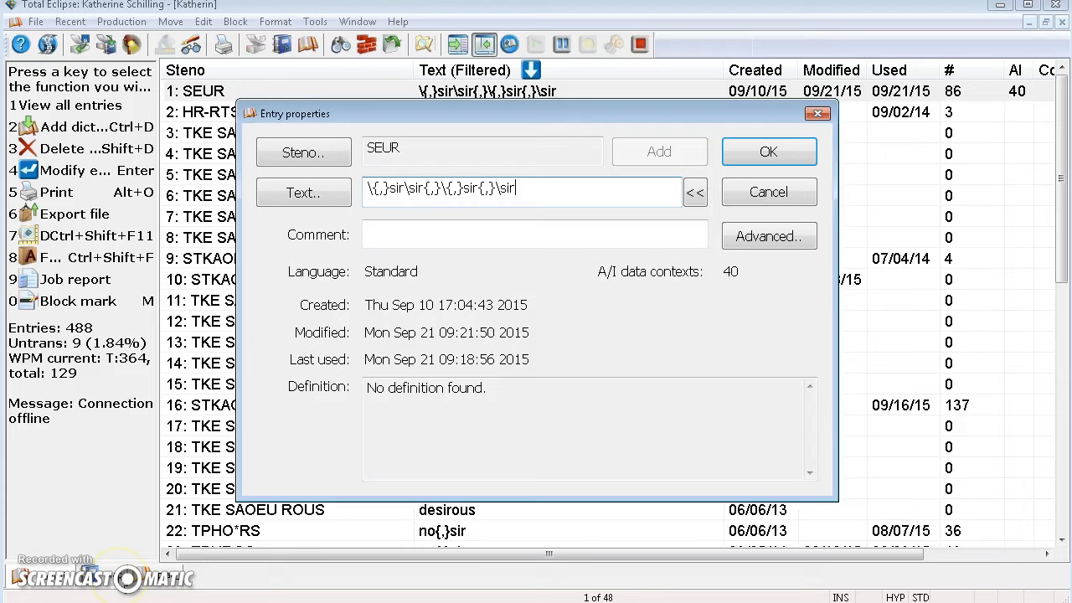
# Close the SEUR entry and go to the conflict word "Sir," on line 12 of the prac transcript.
pyautogui.press('Escape')
pyautogui.press('Escape')
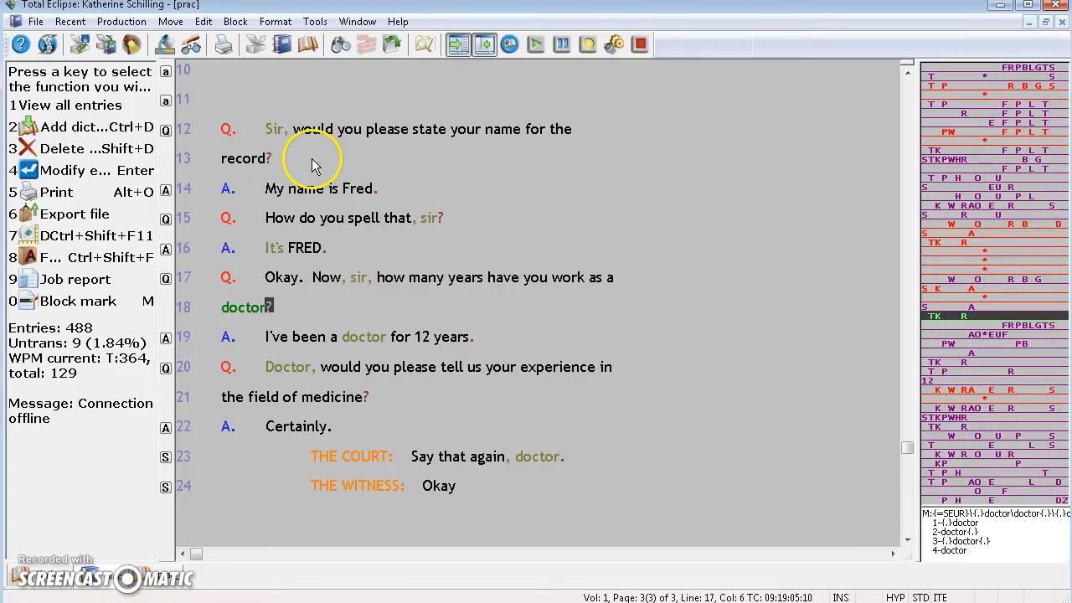
pyautogui.click(271, 128)
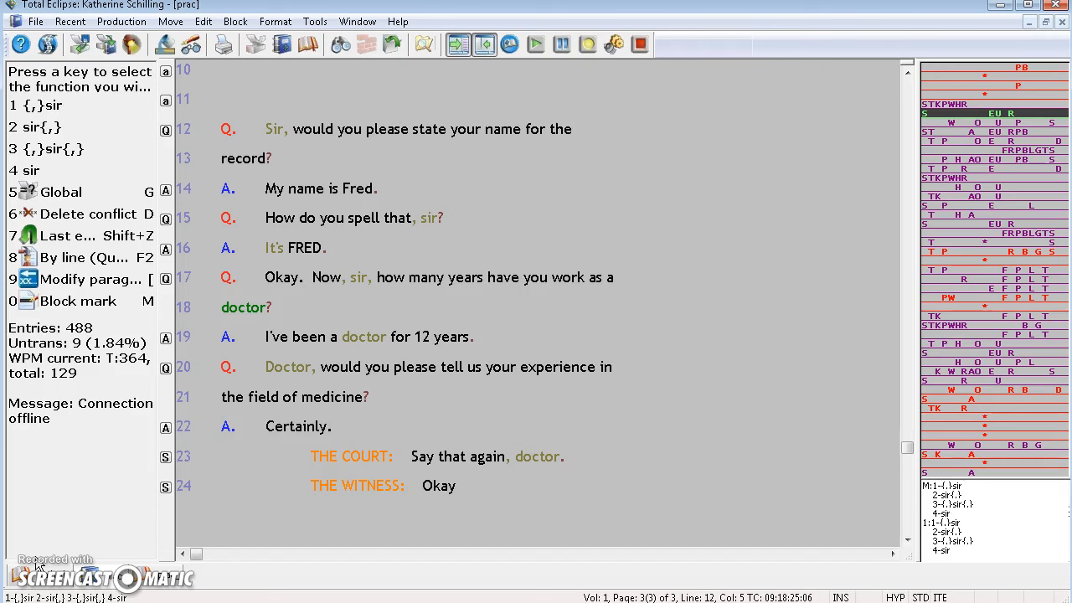
# Open the properties of the TKR (doctor) entry in the main dictionary and examine its {=SEUR} text.
pyautogui.click(61, 569)
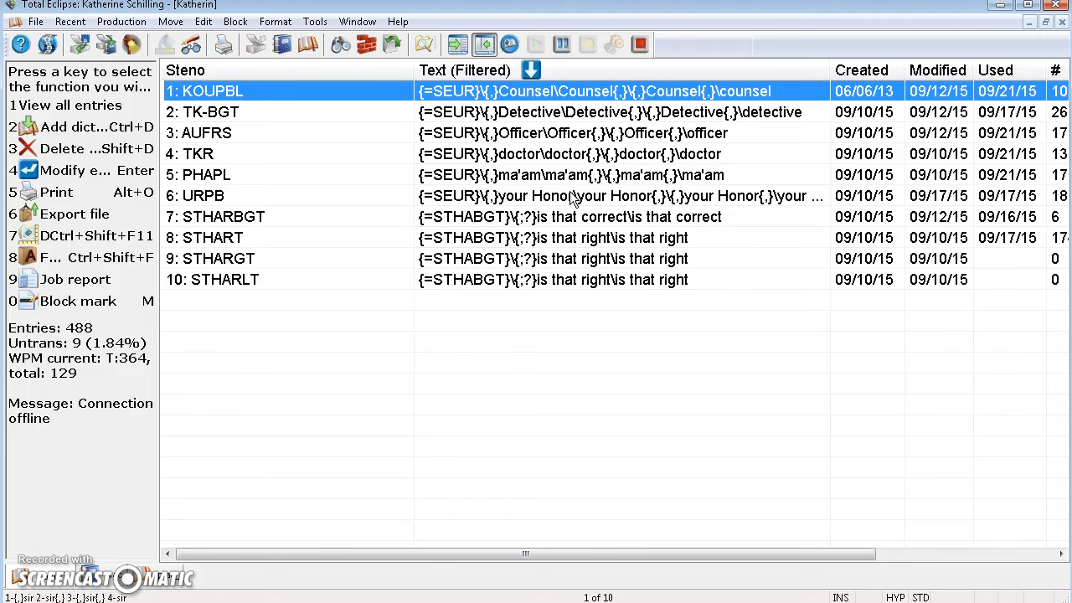
pyautogui.doubleClick(548, 154)
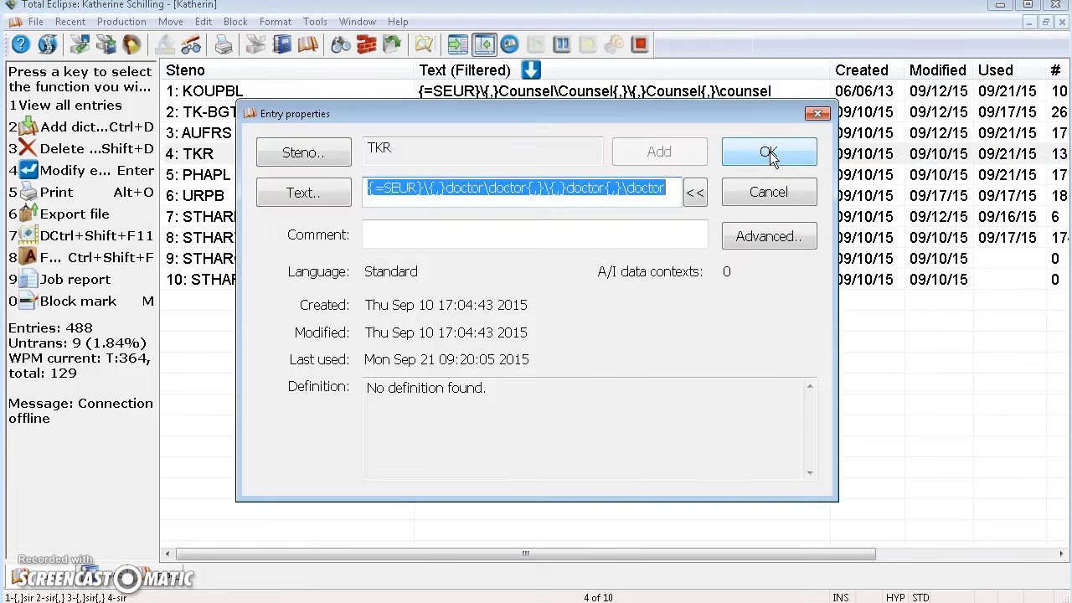
pyautogui.click(674, 186)
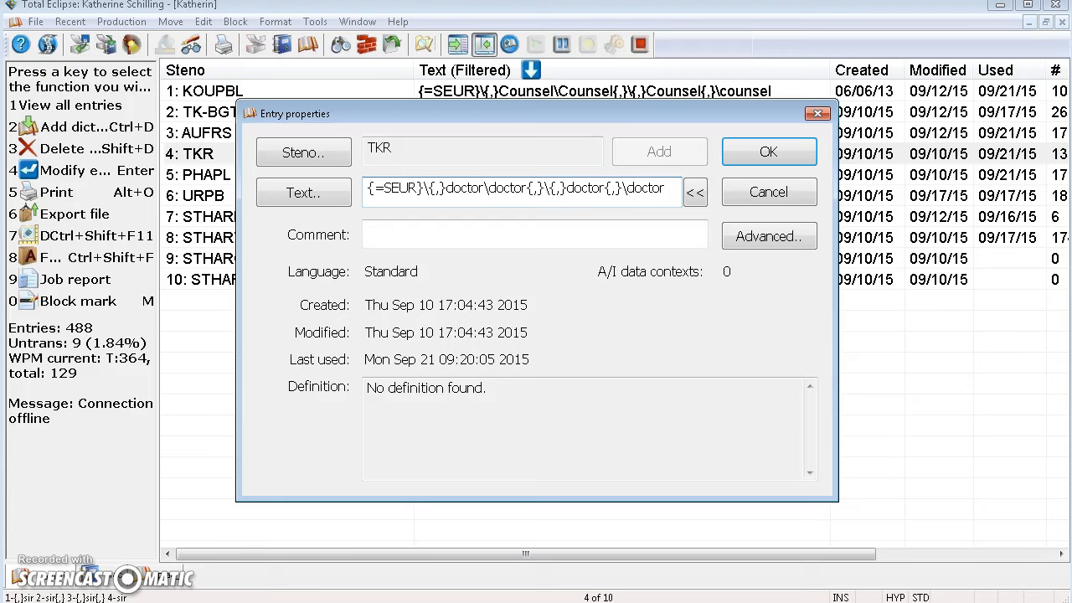
# Switch to the Word document and view the {=steno outline} syntax heading above the Master Conflict section.
pyautogui.click(252, 600)
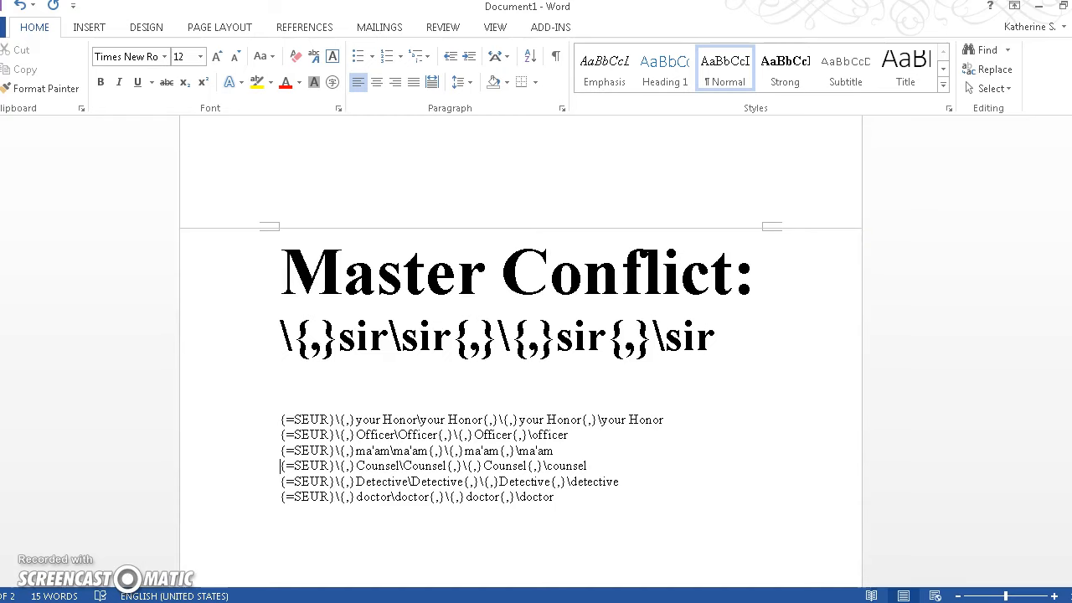
pyautogui.scroll(10, 520, 350)
pyautogui.scroll(2, 462, 373)
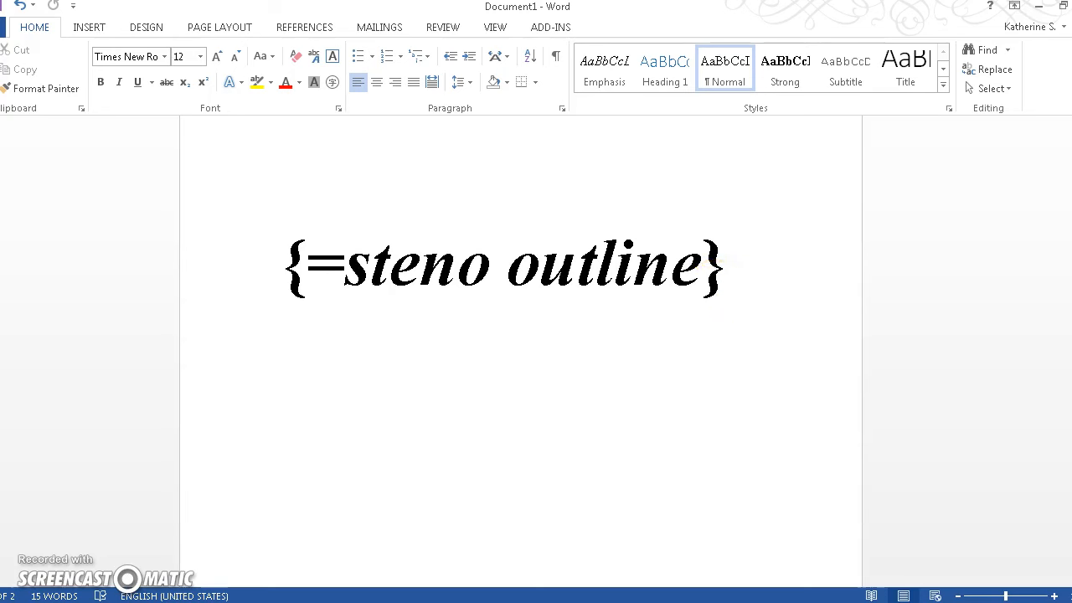
# Return to Total Eclipse, move the TKR properties dialog clear of its dictionary row to compare them, and dismiss it.
pyautogui.click(62, 588)
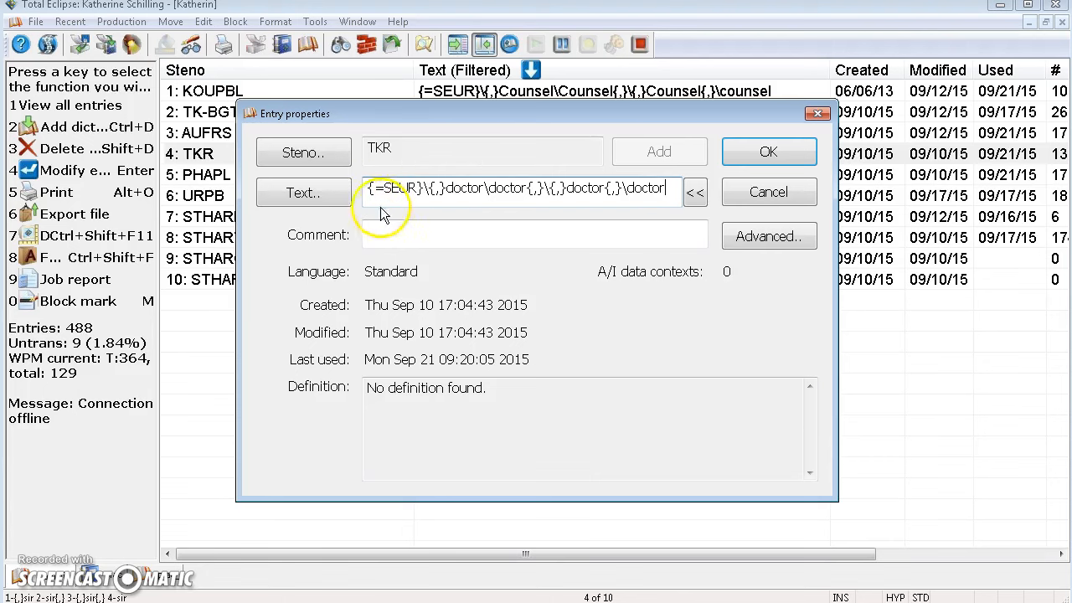
pyautogui.moveTo(308, 113); pyautogui.dragTo(279, 190)
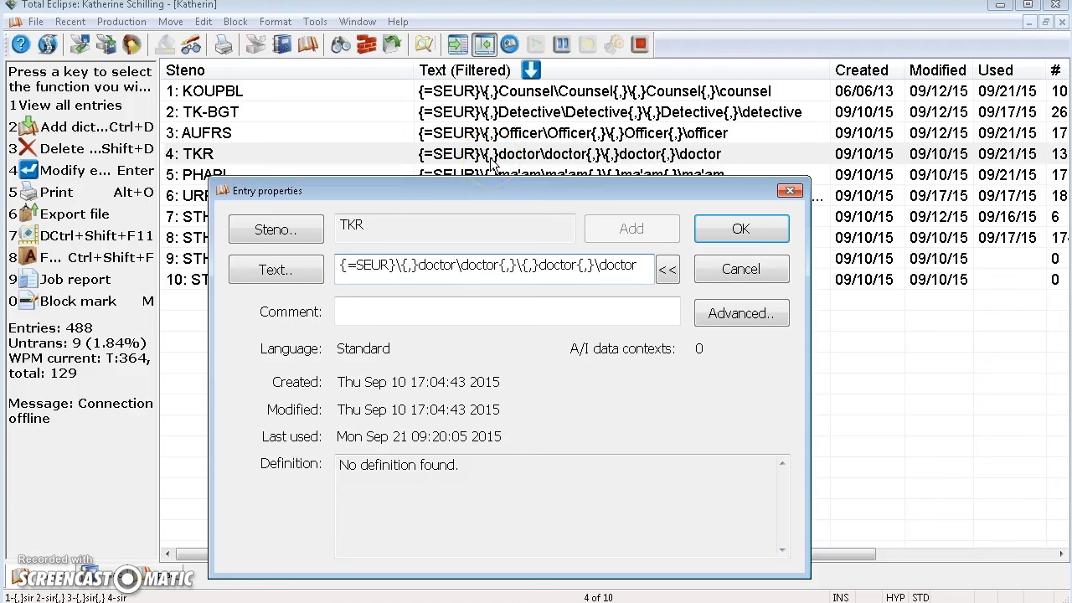
pyautogui.click(700, 270)
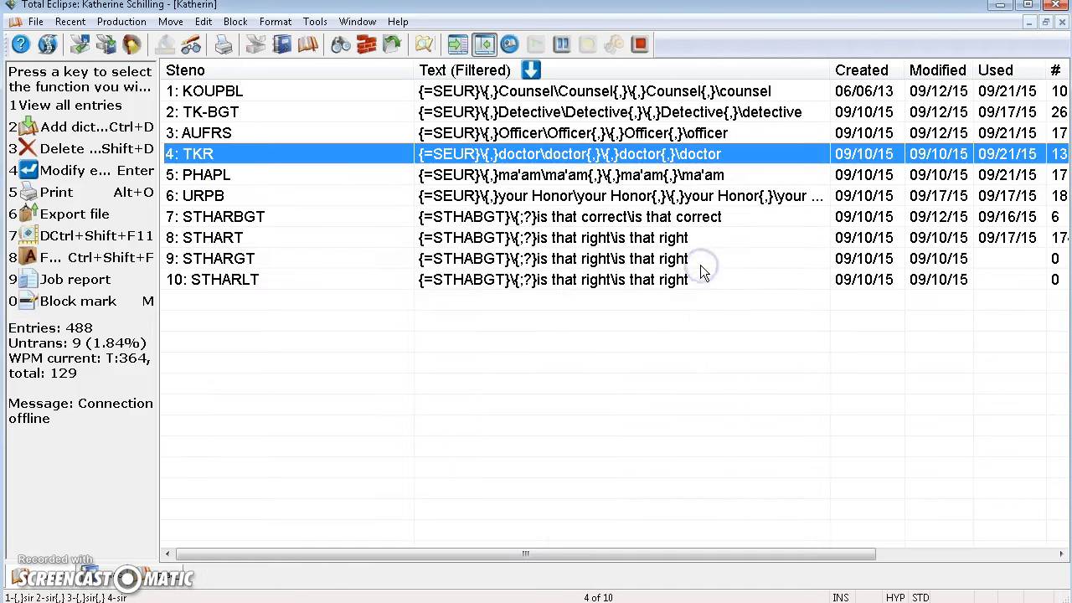
# Search the main dictionary for "sir", examine the text of the SEUR entry, and close it without changes.
pyautogui.hotkey('ctrl', 'f')
pyautogui.write('sir')
pyautogui.press('Return')
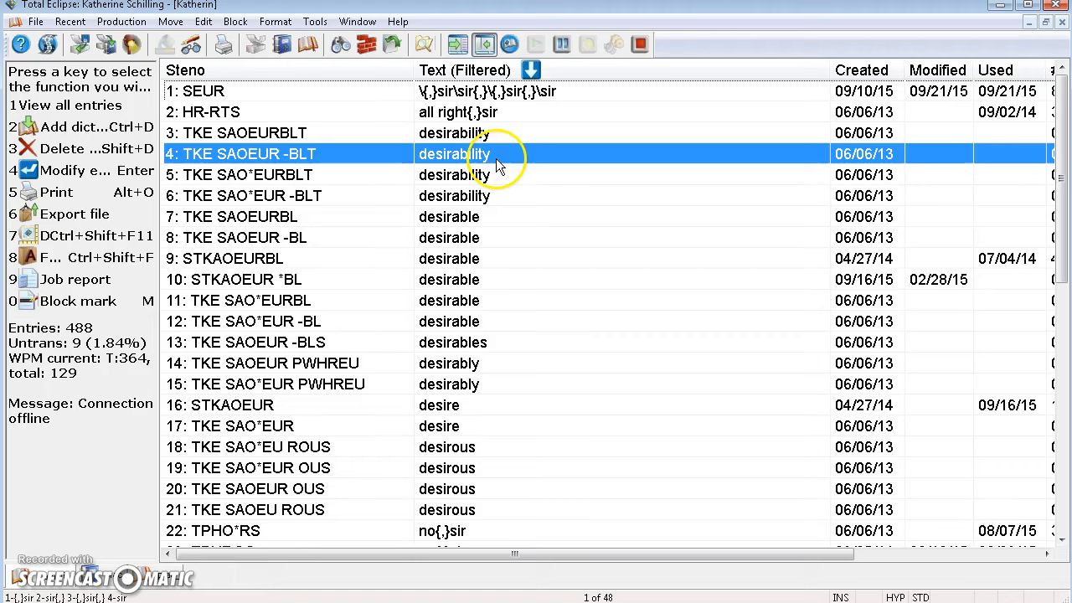
pyautogui.doubleClick(519, 91)
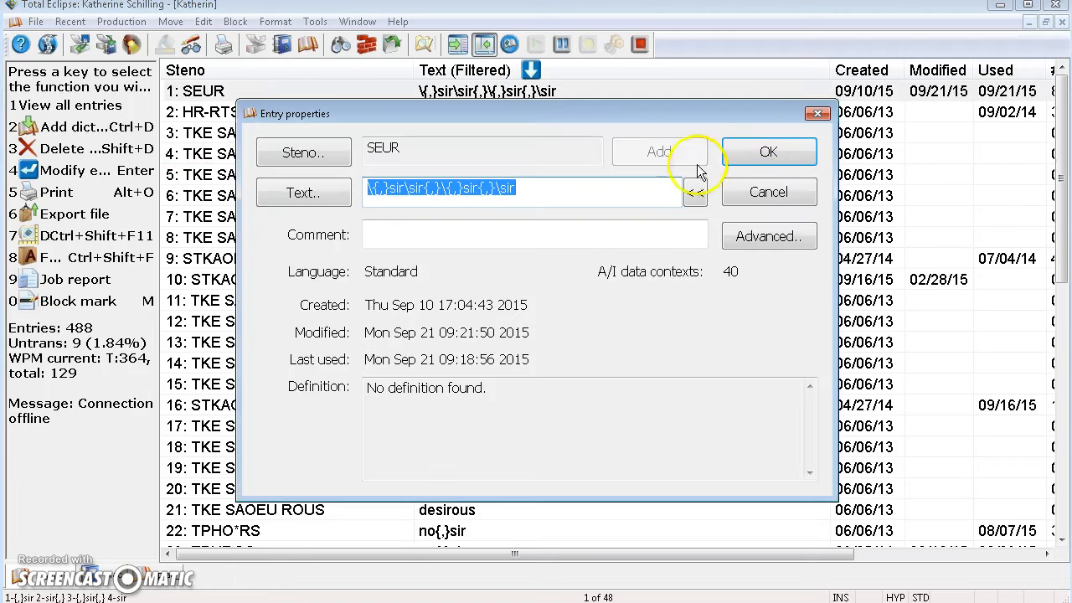
pyautogui.click(573, 198)
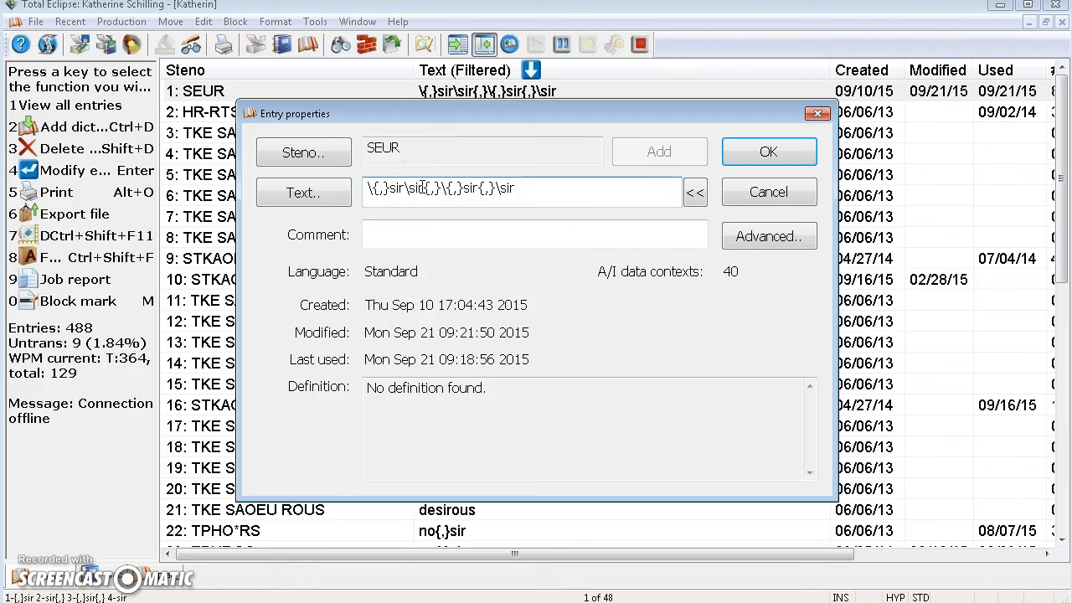
pyautogui.click(735, 273)
pyautogui.click(728, 280)
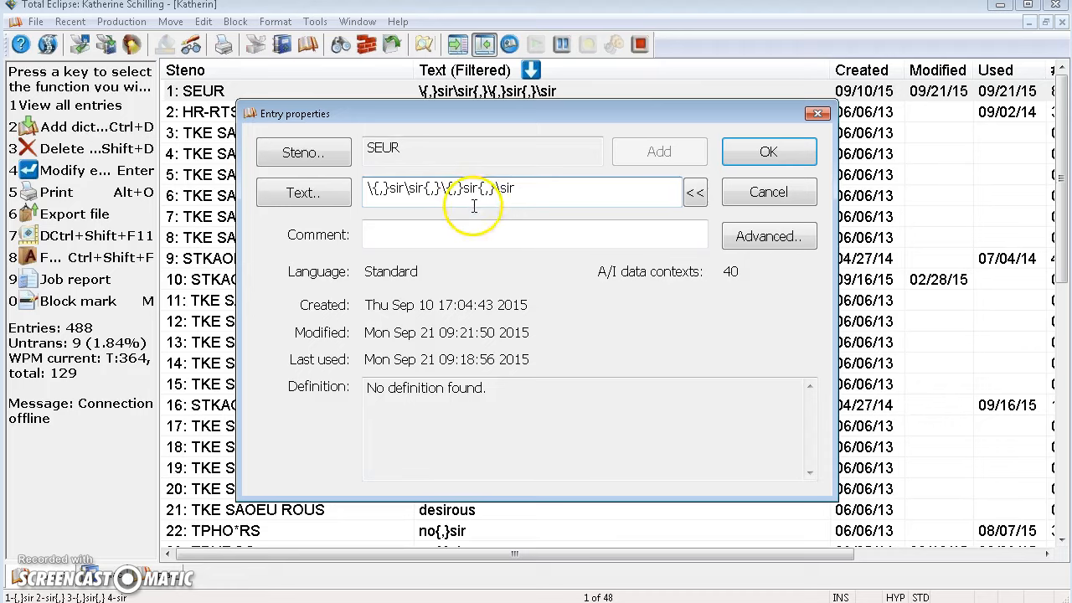
pyautogui.click(774, 201)
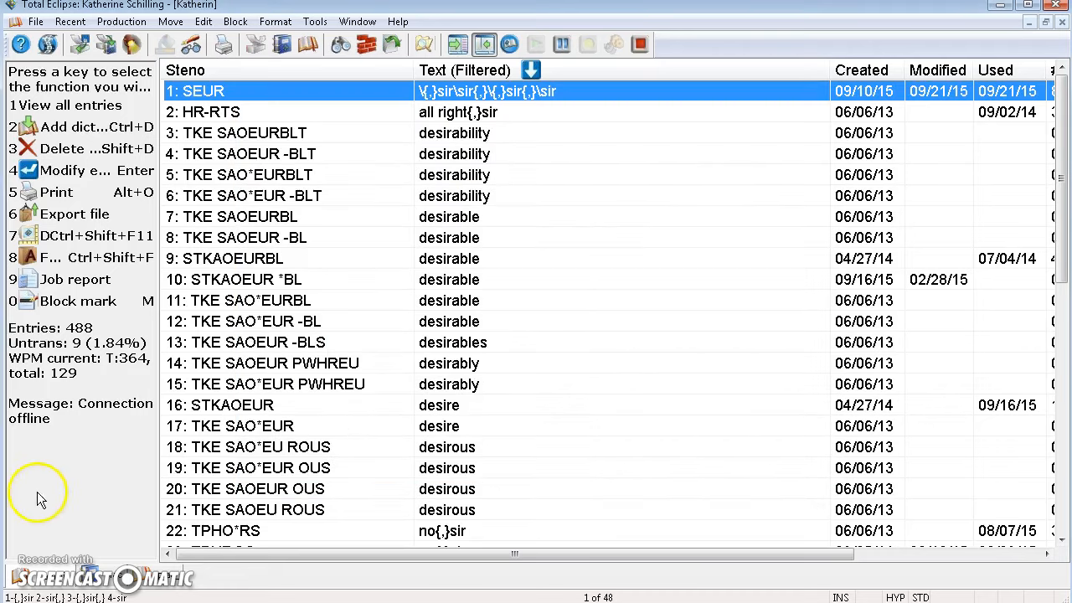
# Review the main dictionary's {=SEUR} entries and the Master Conflict examples in the Word document.
pyautogui.click(53, 568)
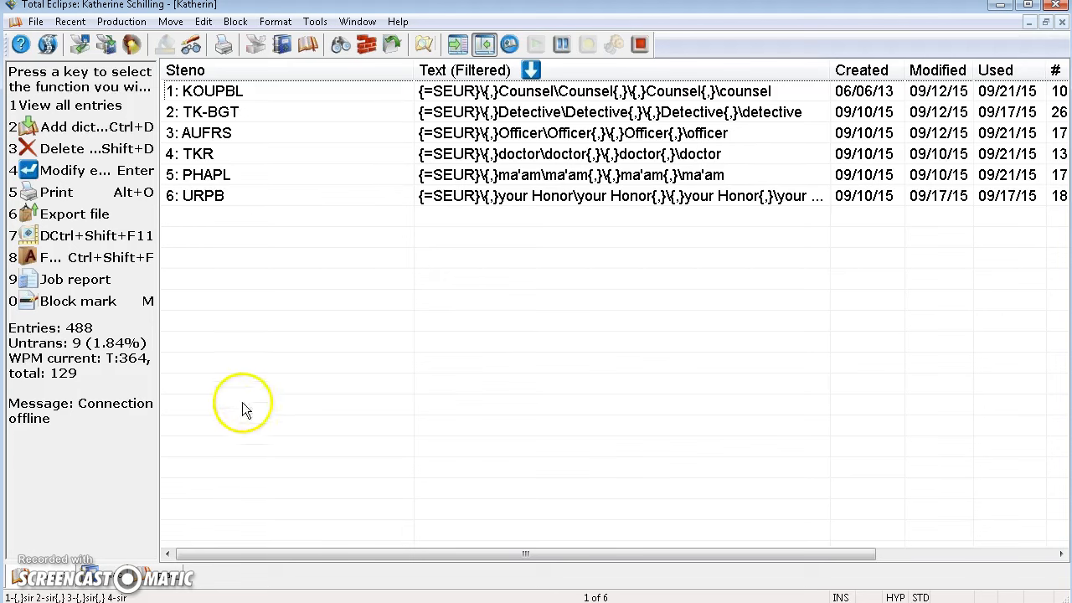
pyautogui.click(42, 561)
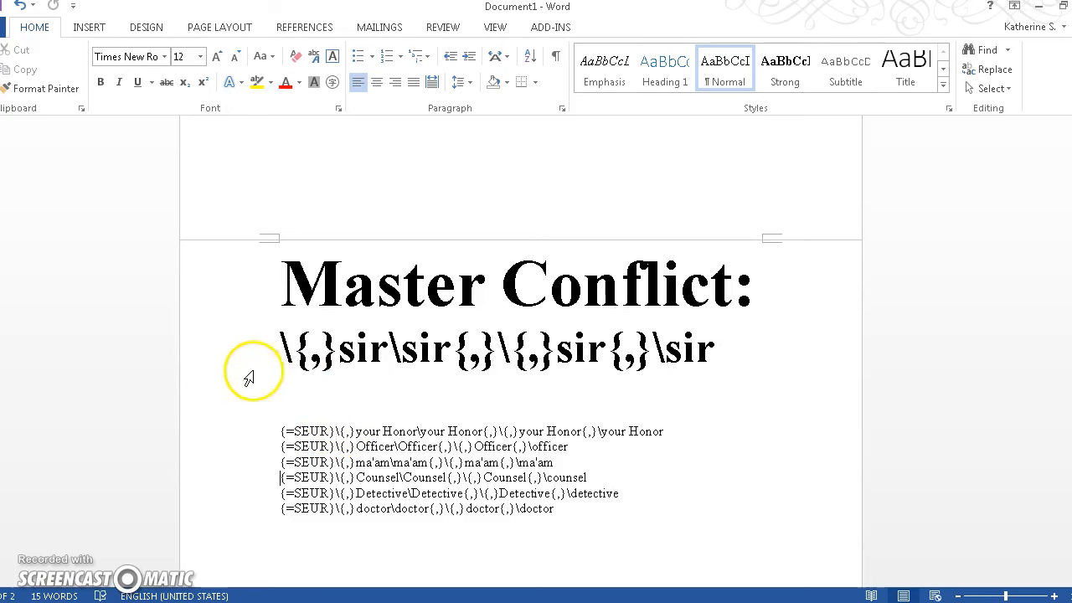
pyautogui.click(459, 394)
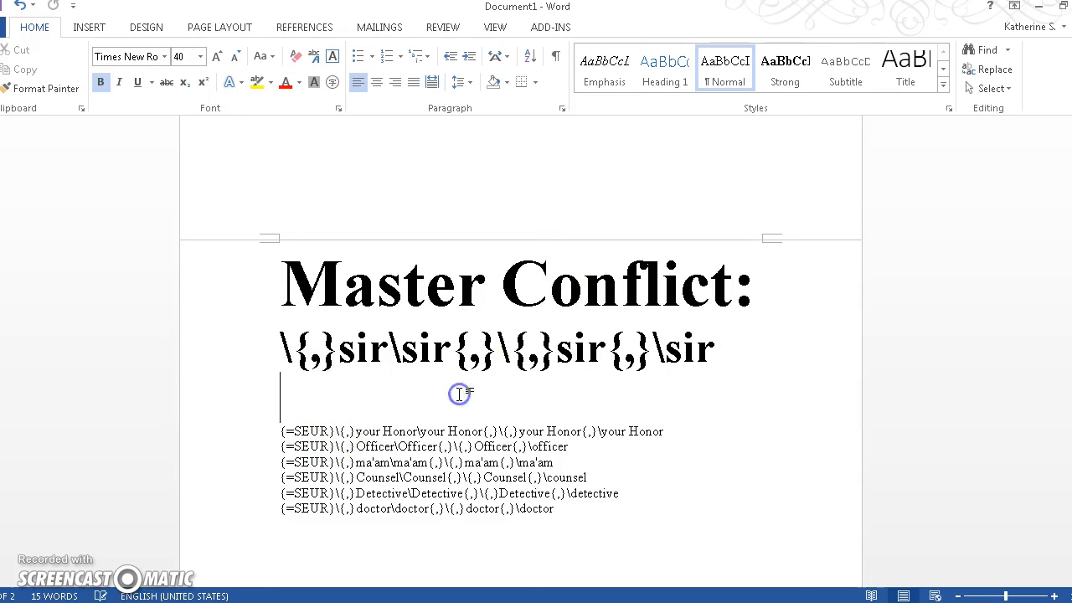
# Switch back to the prac transcript in Total Eclipse and open the additional dictionary prac_ from the job's dictionary list.
pyautogui.click(57, 599)
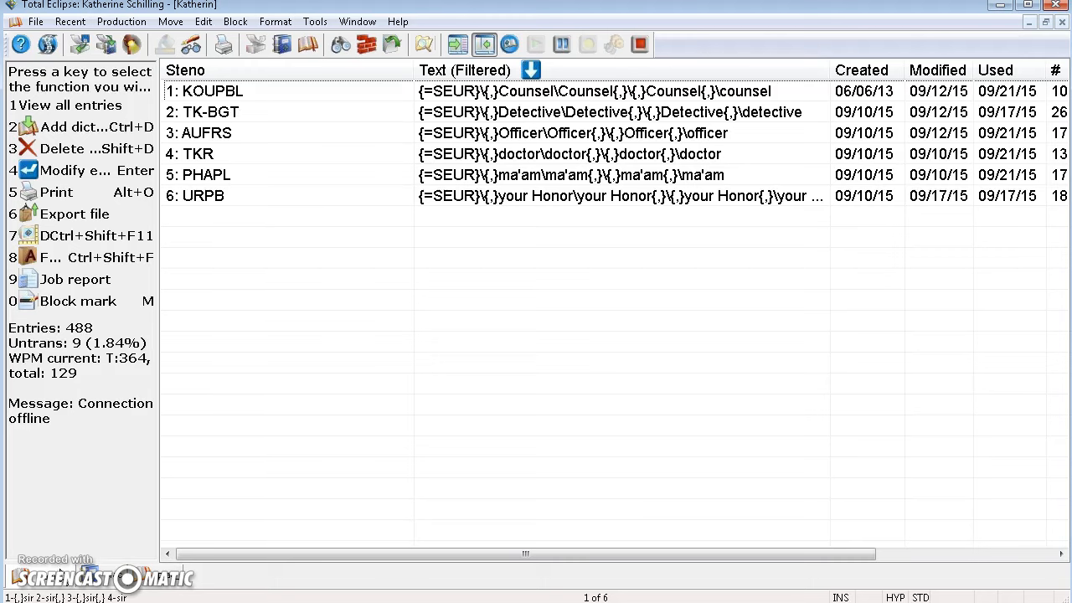
pyautogui.click(92, 573)
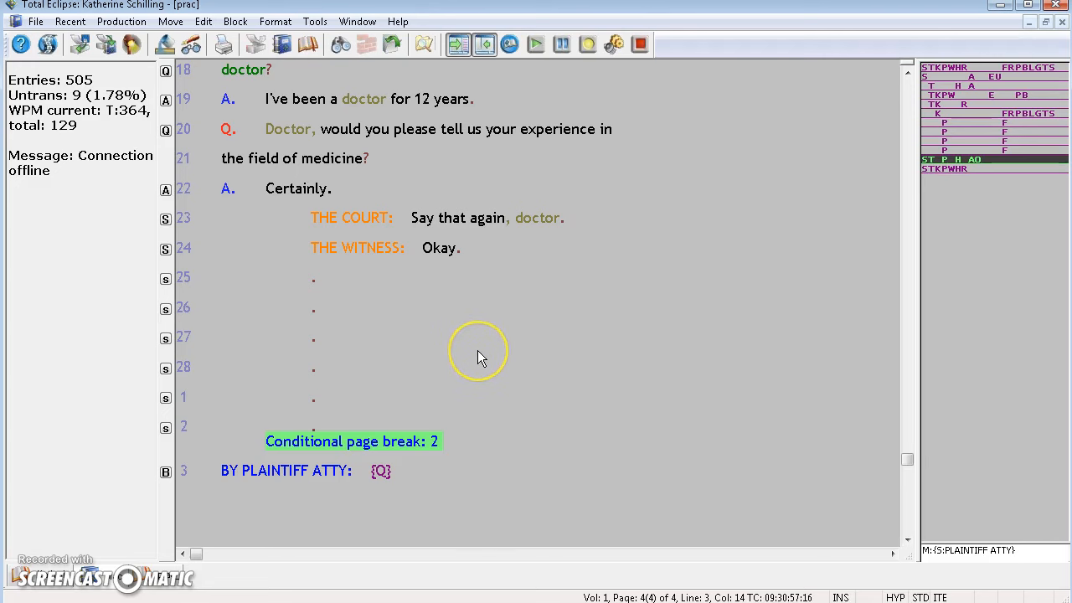
pyautogui.hotkey('alt', 'd')
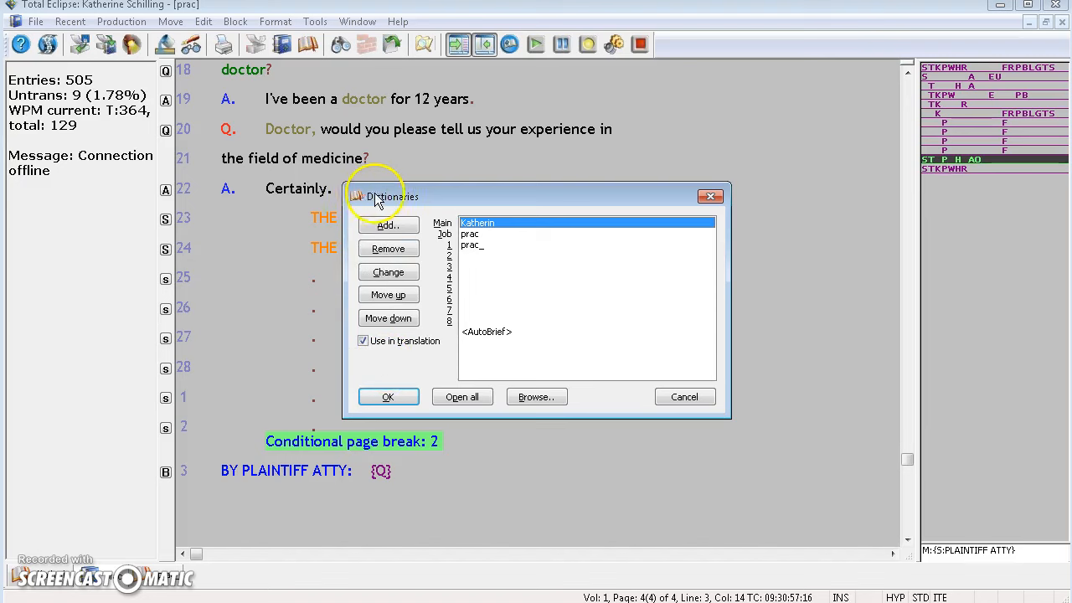
pyautogui.click(483, 245)
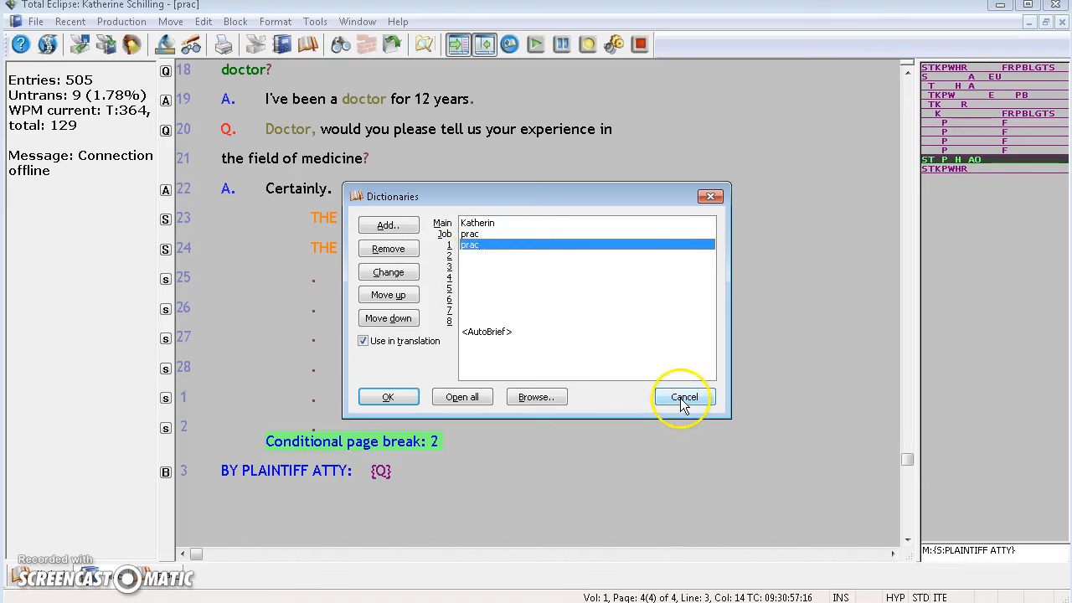
pyautogui.click(388, 397)
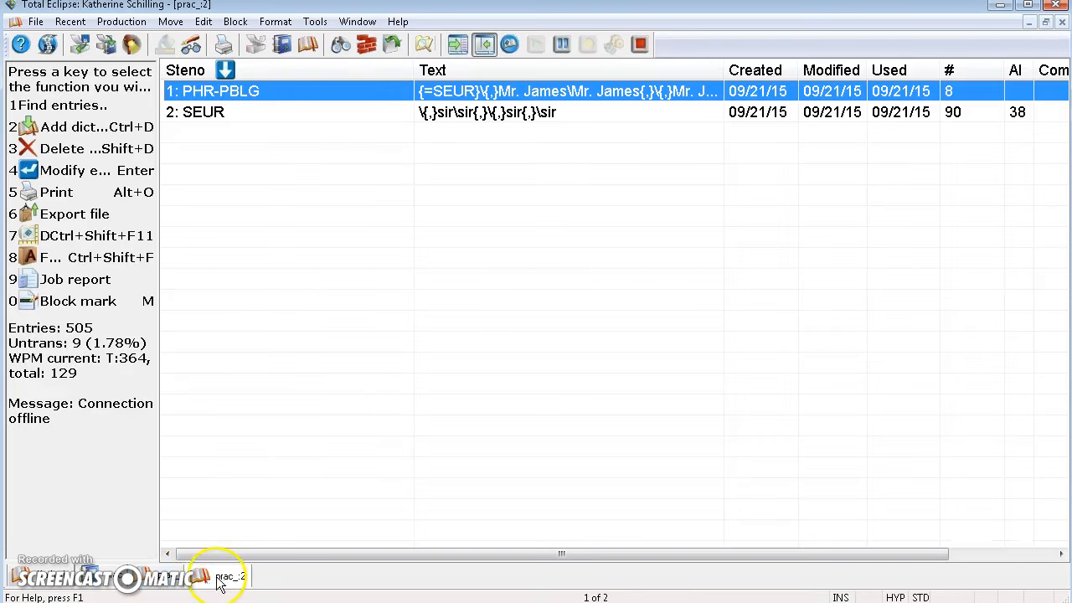
pyautogui.click(221, 578)
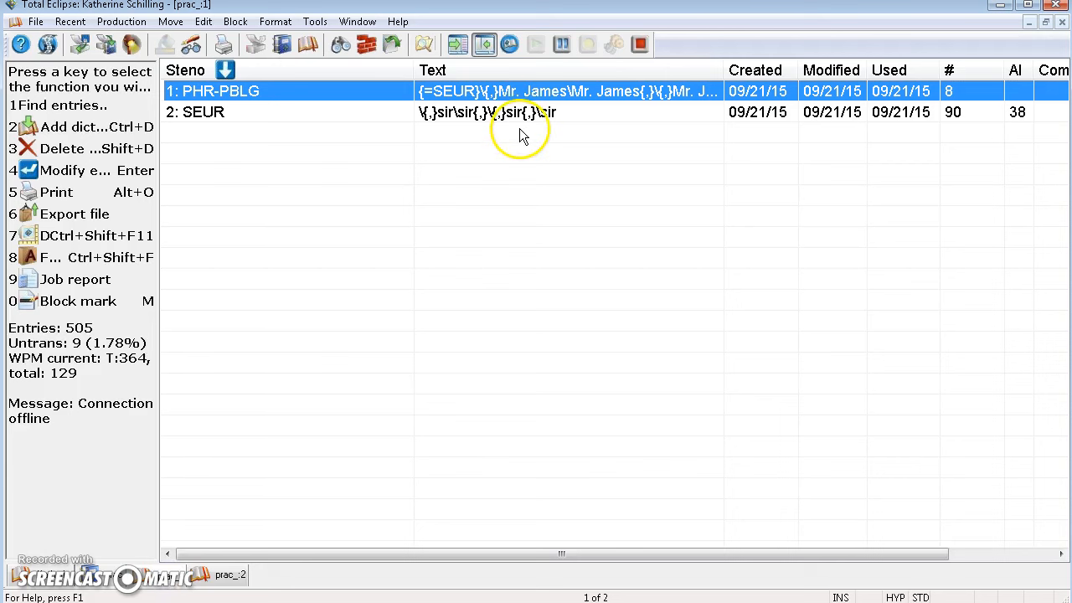
# Examine the {=SEUR} prefix and conflict choices in the PHR-PBLG entry of prac_, and close it without changes.
pyautogui.doubleClick(502, 96)
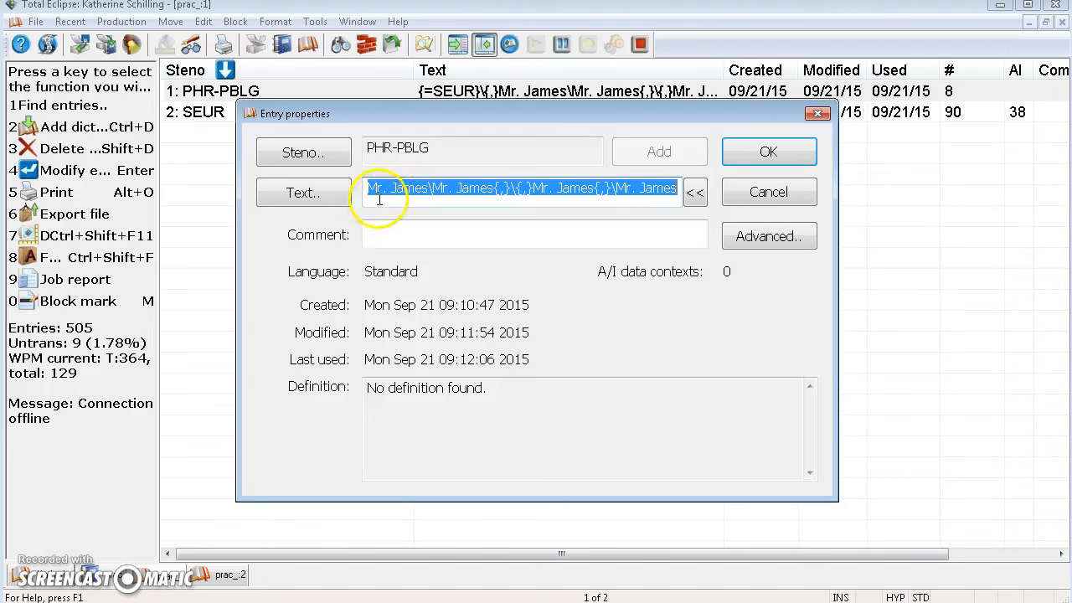
pyautogui.click(488, 191)
pyautogui.moveTo(488, 190); pyautogui.dragTo(351, 194)
pyautogui.click(446, 190)
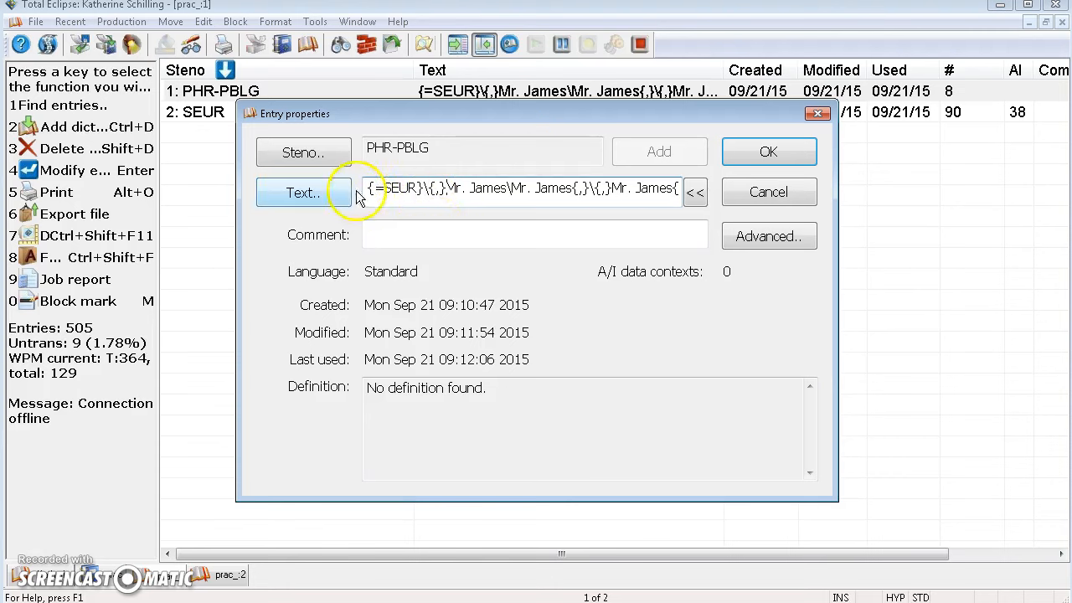
pyautogui.click(396, 191)
pyautogui.click(756, 213)
pyautogui.click(754, 201)
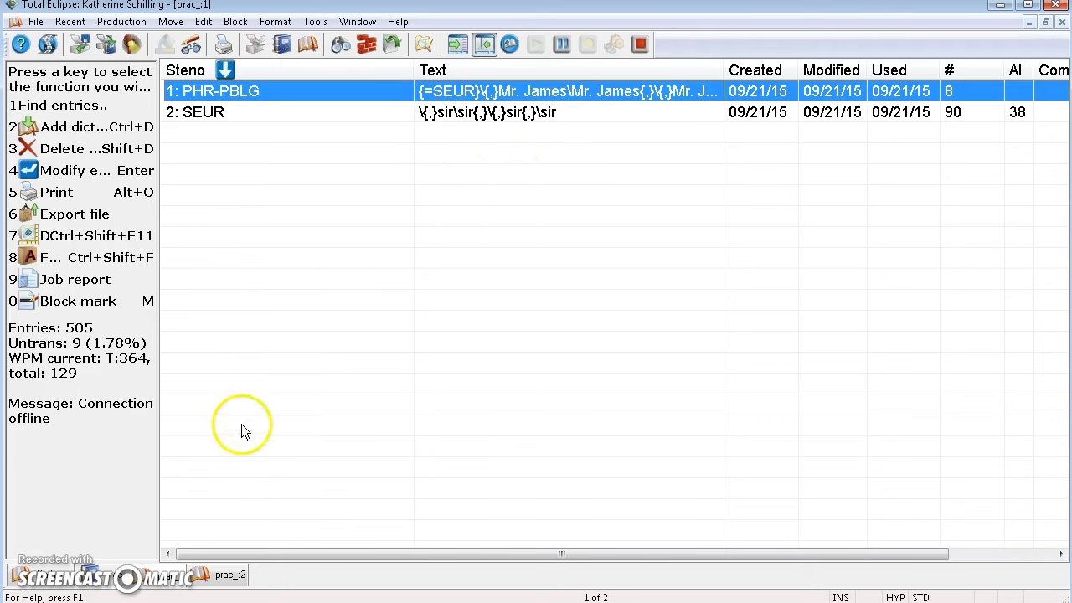
# Add a THE COURT line to the prac transcript reading "Please wait.", followed by a sentence saying the named witness is speaking.
pyautogui.click(44, 573)
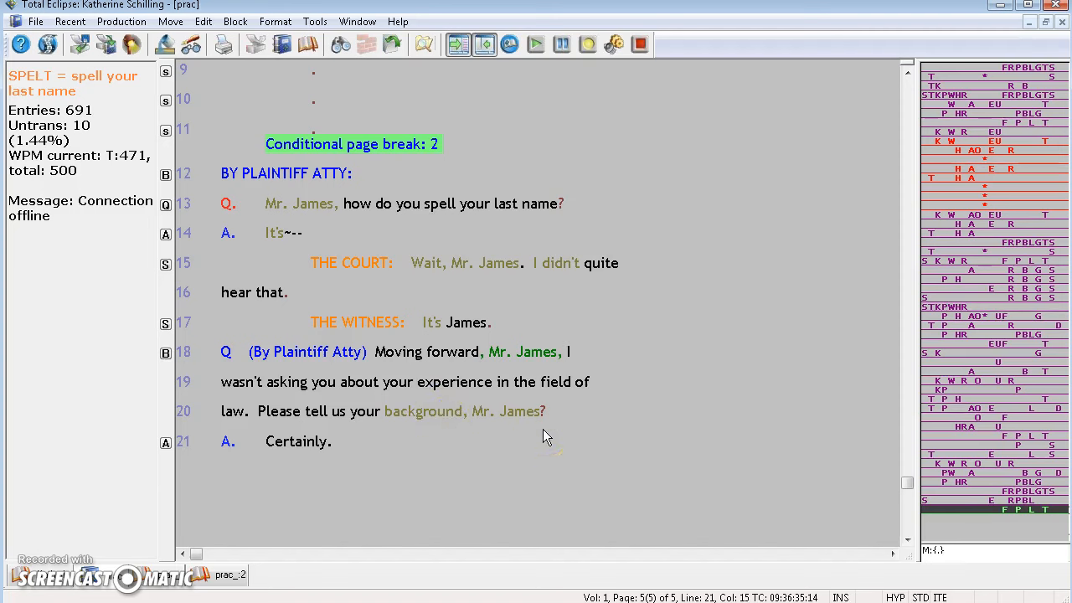
pyautogui.write('THE COURT: Please \\weight\\wait {.}')
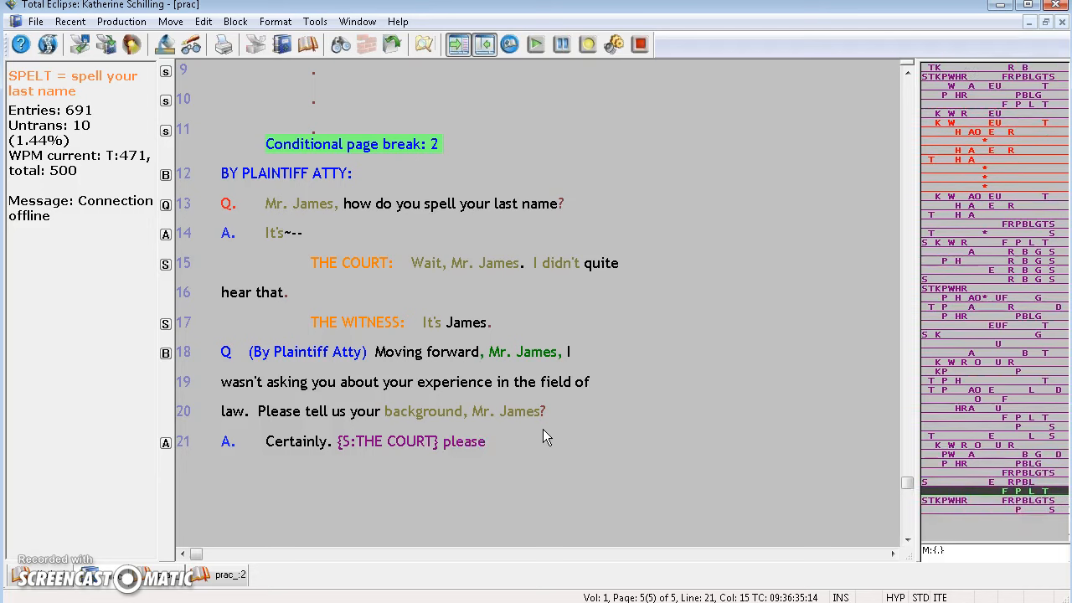
pyautogui.write(' Mr. James is speaking {.}')
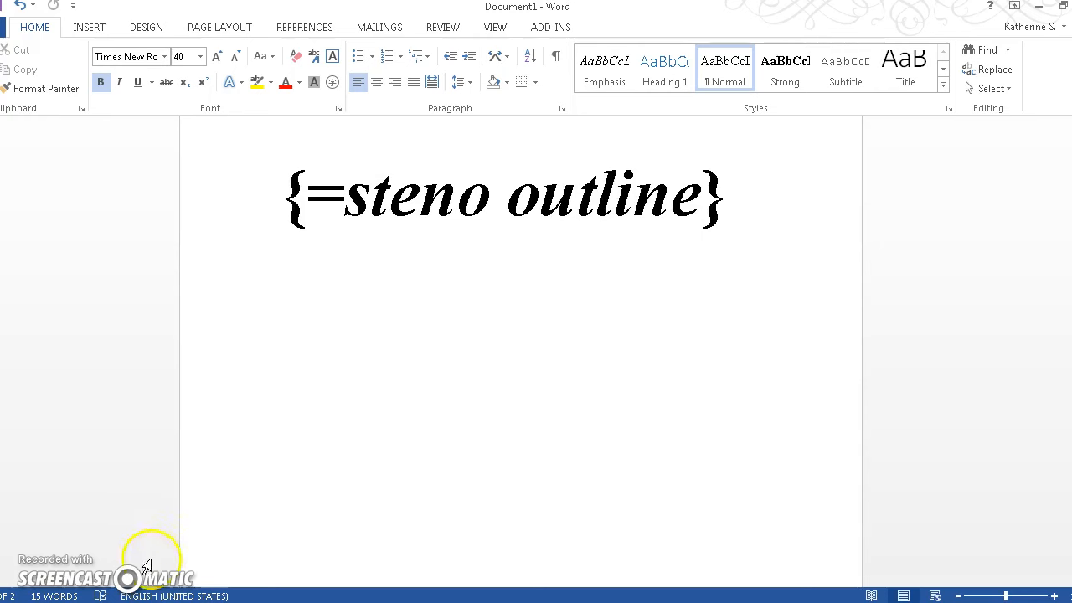
# Return from Word to Total Eclipse's main dictionary, examine the {=SEUR} text of the URPB (your Honor) entry, and close it without changes.
pyautogui.hotkey('alt', 'Tab')
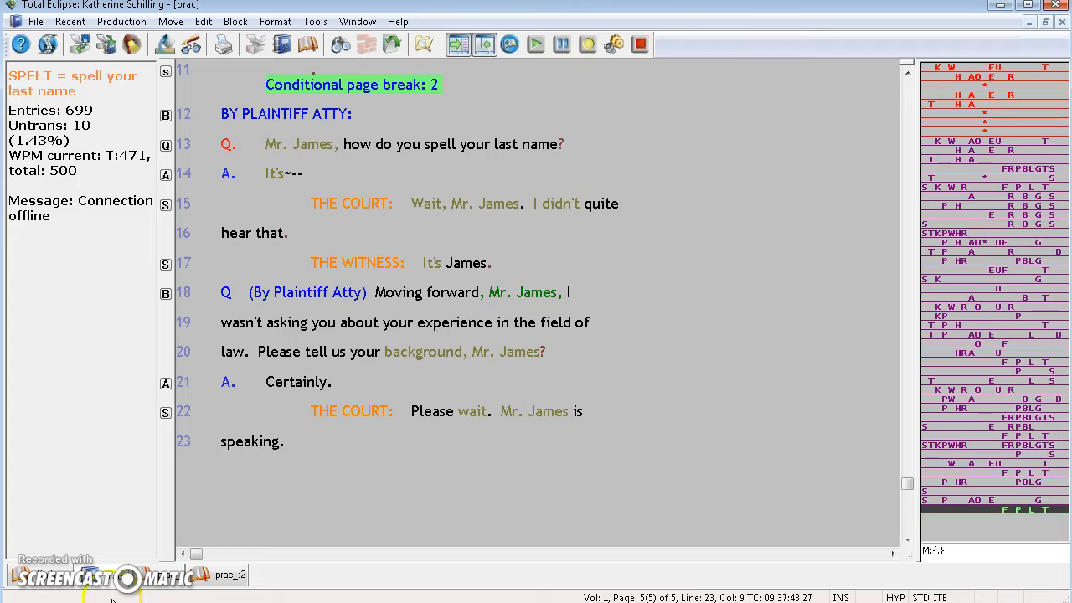
pyautogui.click(60, 582)
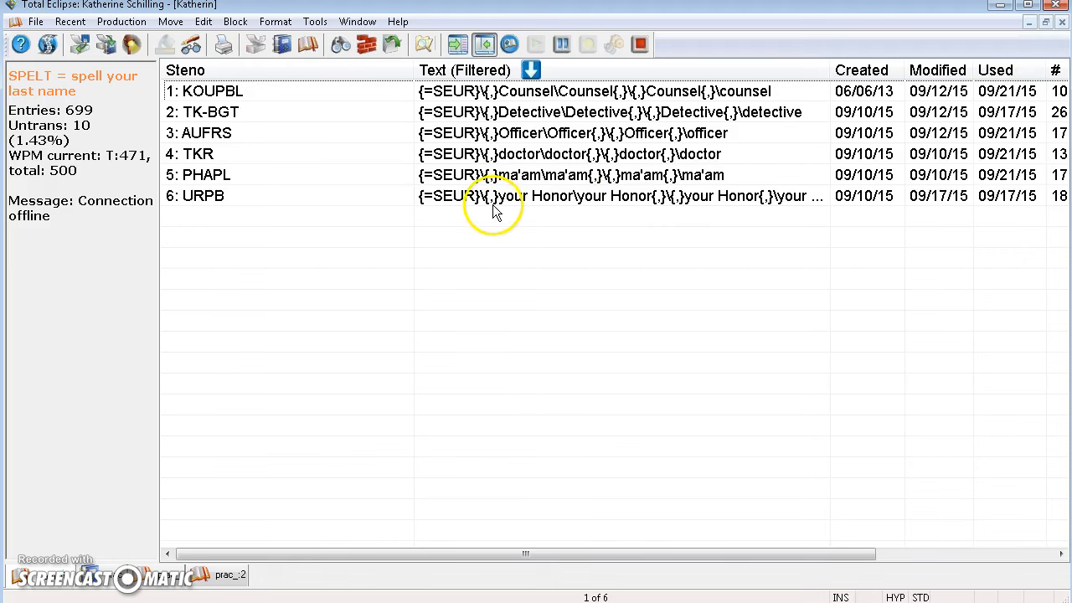
pyautogui.doubleClick(560, 197)
pyautogui.click(545, 146)
pyautogui.moveTo(411, 191)
pyautogui.mouseDown()
pyautogui.moveTo(299, 192)
pyautogui.moveTo(392, 195)
pyautogui.mouseUp()
pyautogui.click(392, 195)
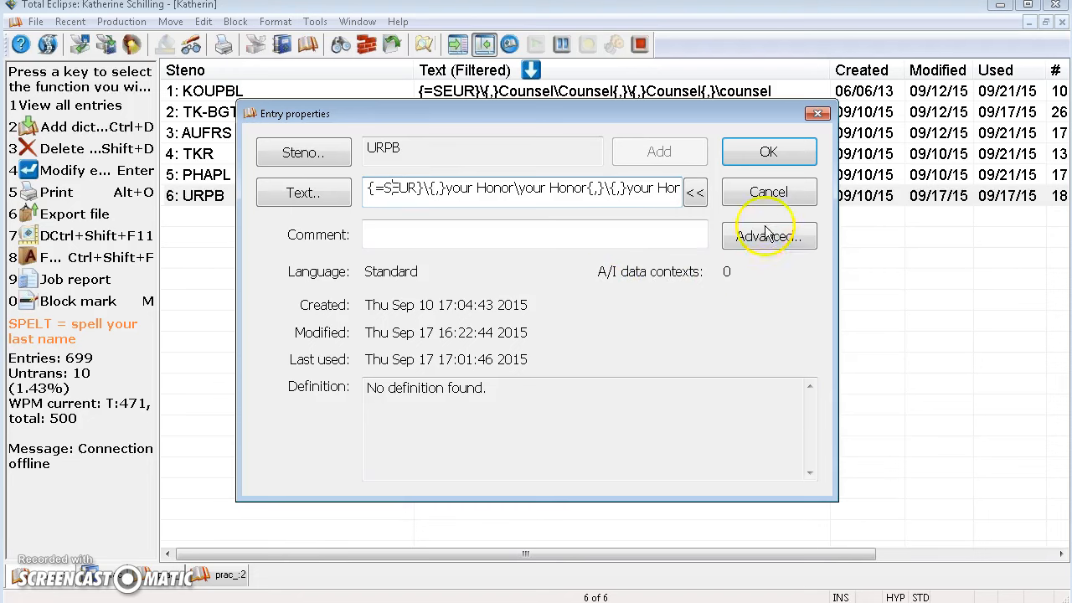
pyautogui.click(772, 194)
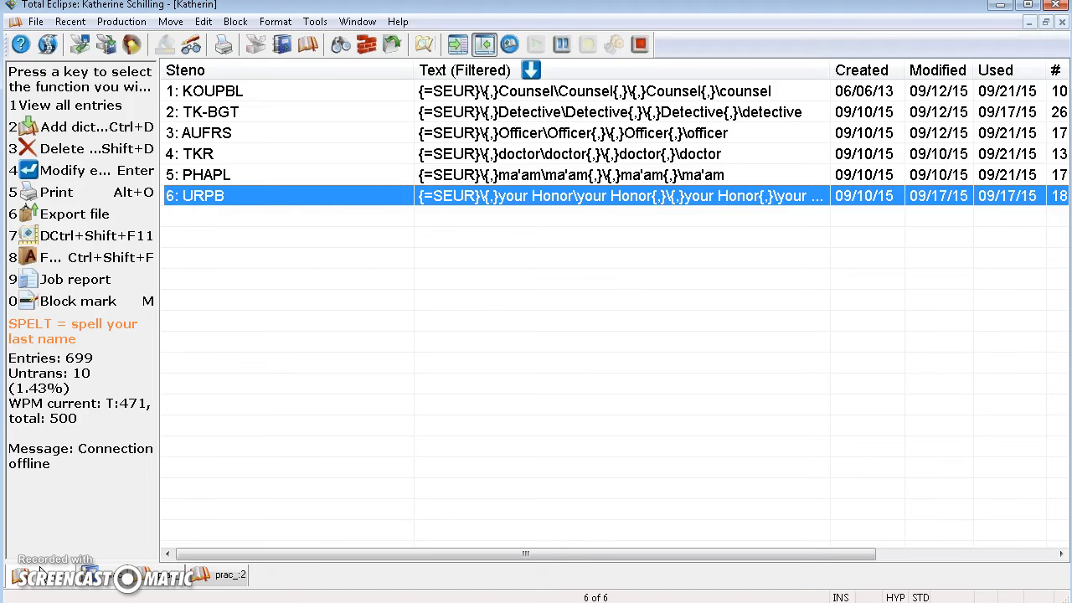
# View the prac_ dictionary entries and go back to the prac transcript.
pyautogui.click(167, 586)
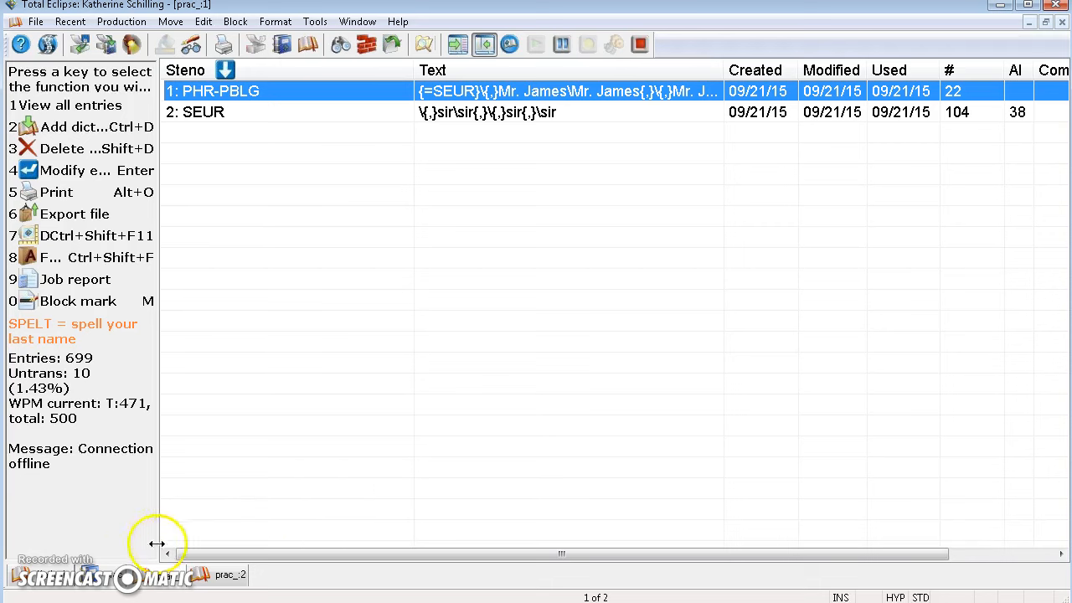
pyautogui.click(100, 578)
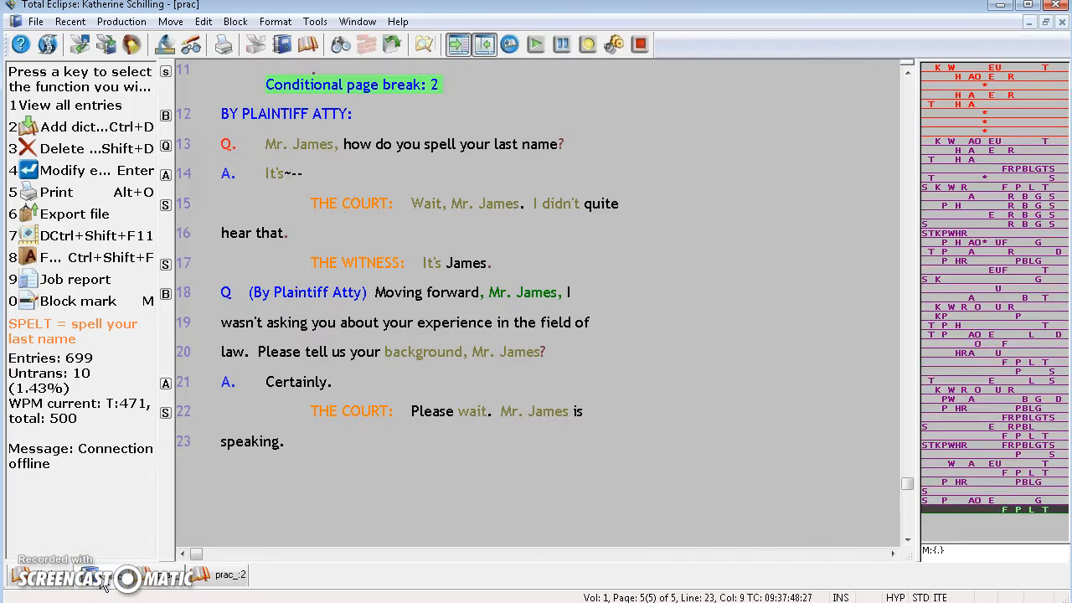